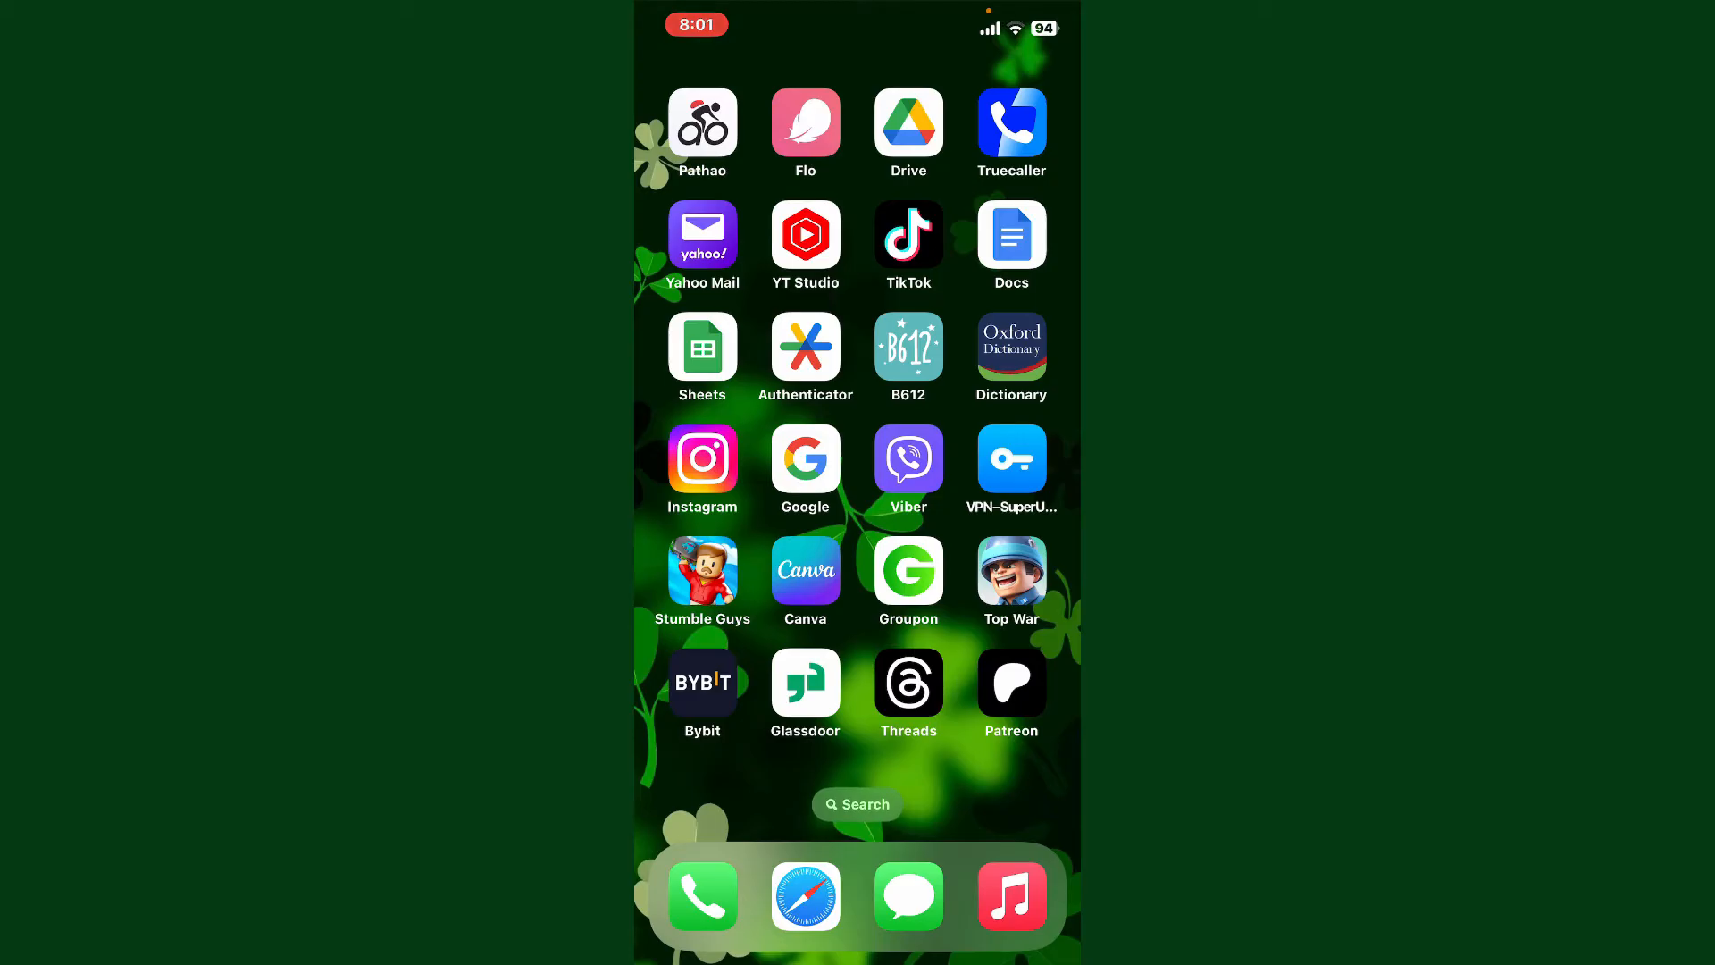
Launch Patreon from the home screen to reach the log in or sign up screen.
{"action": "left_click", "coordinate": [1012, 687]}
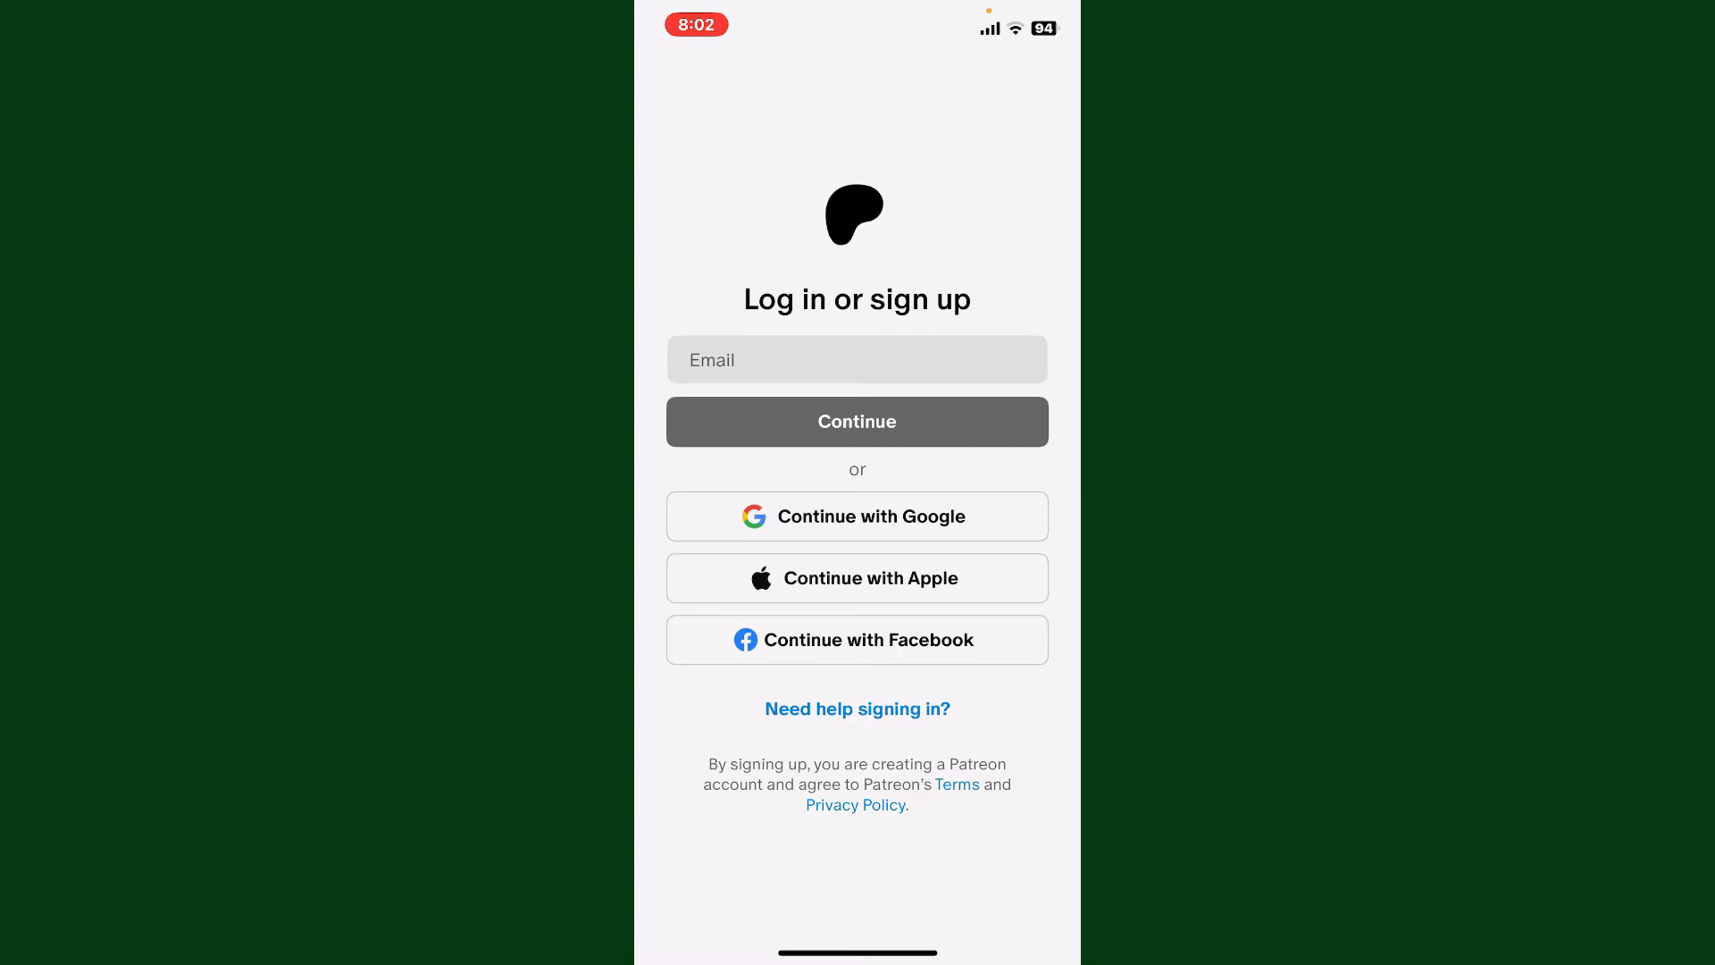
Enter the login email address and continue so Patreon emails a login code.
{"action": "left_click", "coordinate": [857, 359]}
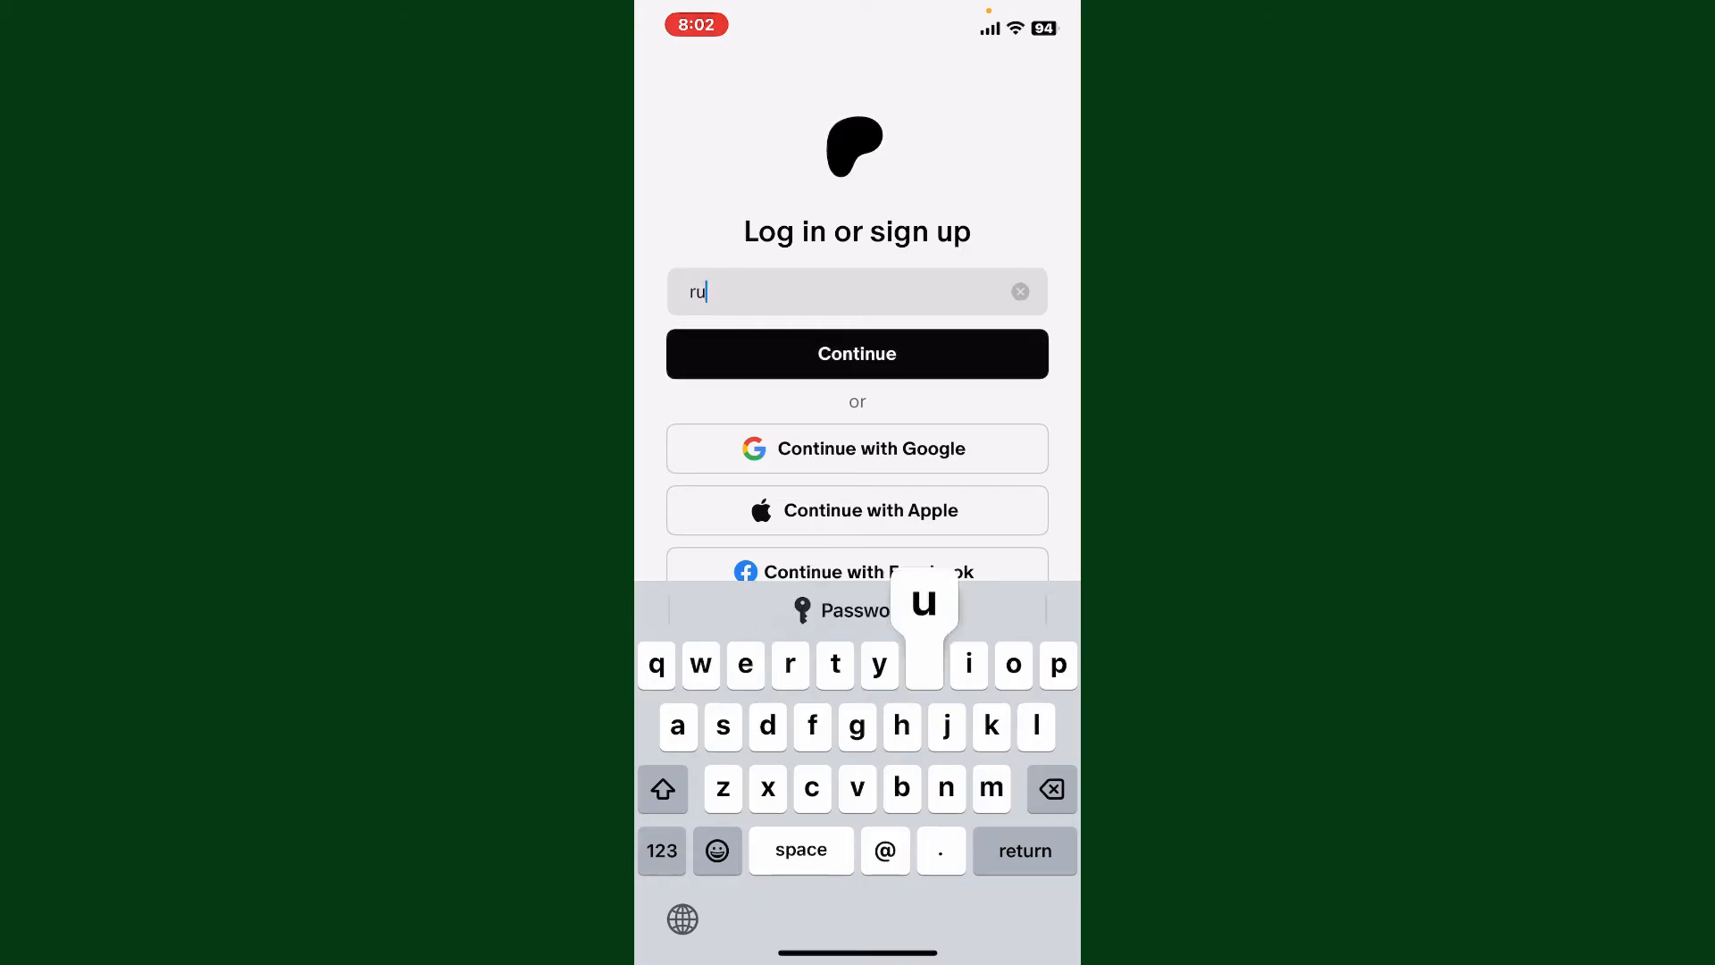
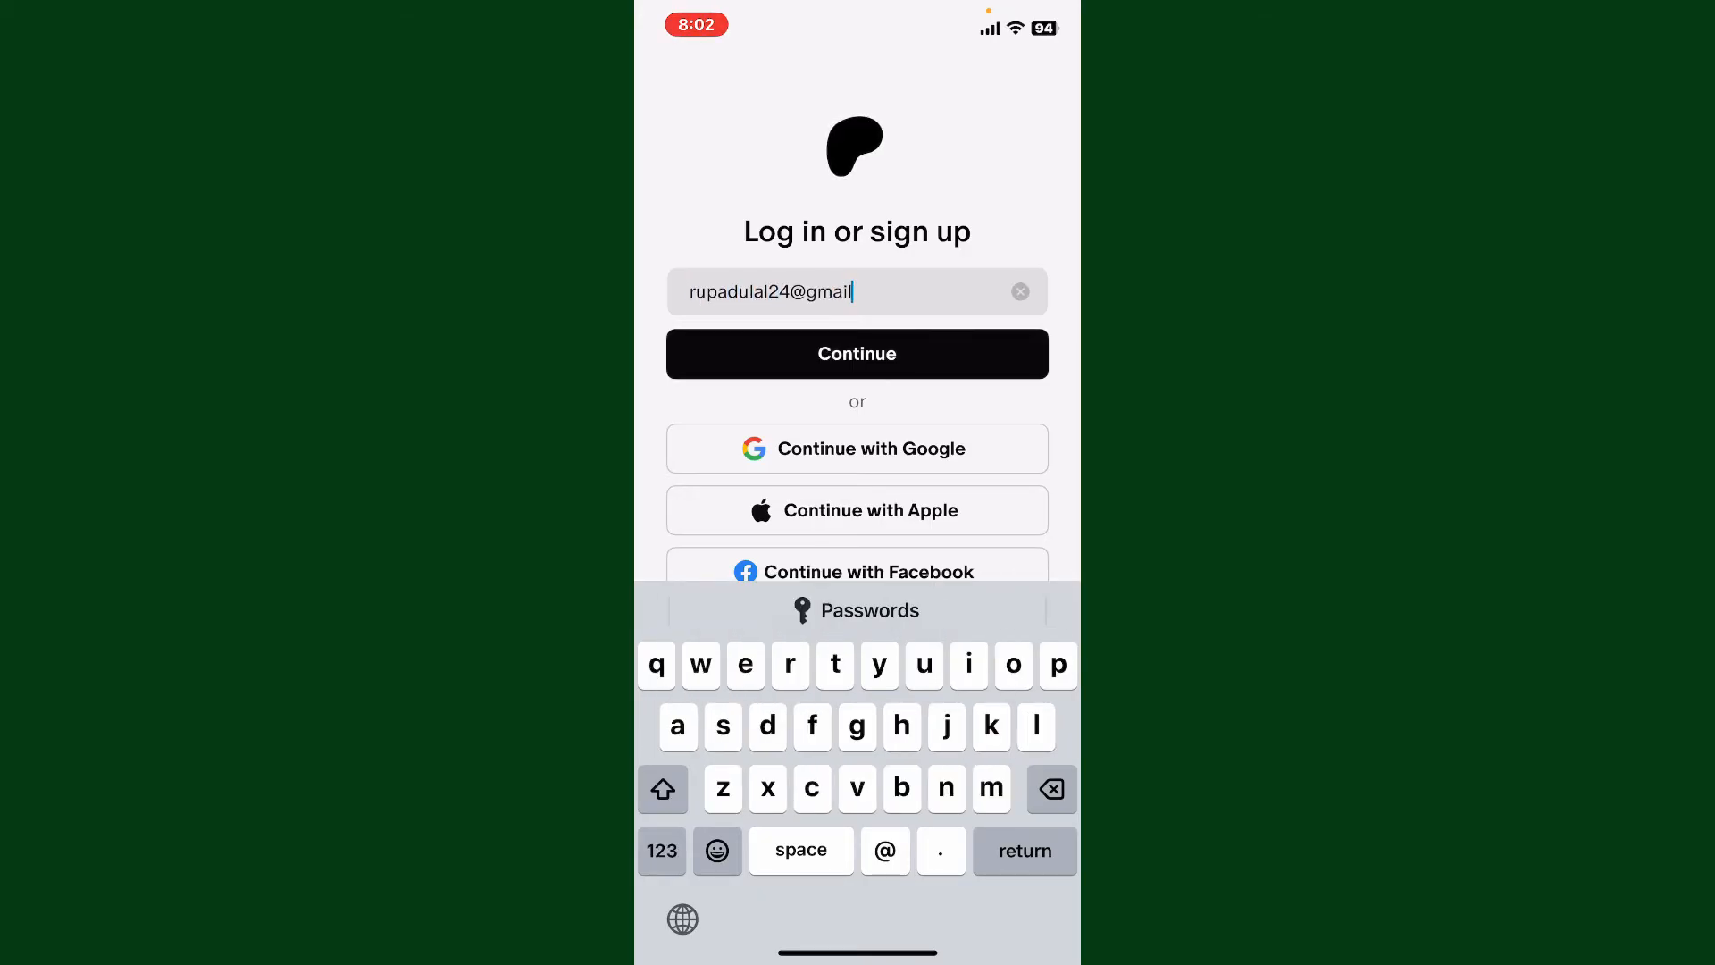
{"action": "left_click", "coordinate": [857, 353]}
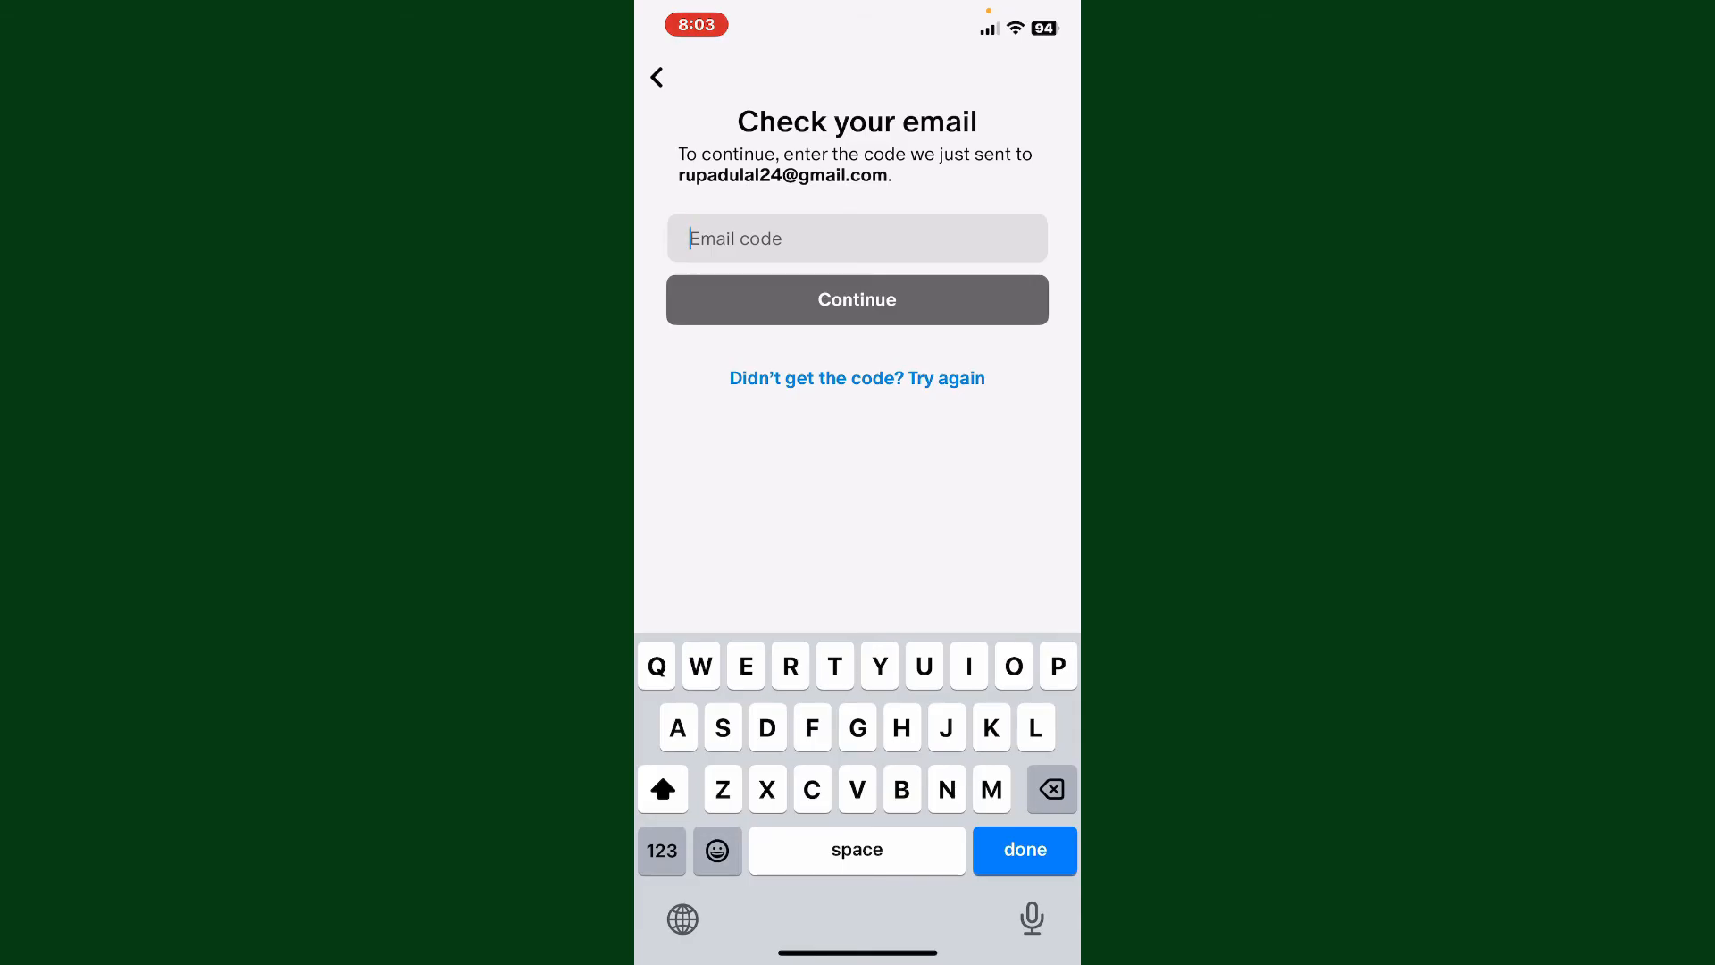
{"action": "key", "text": "super"}
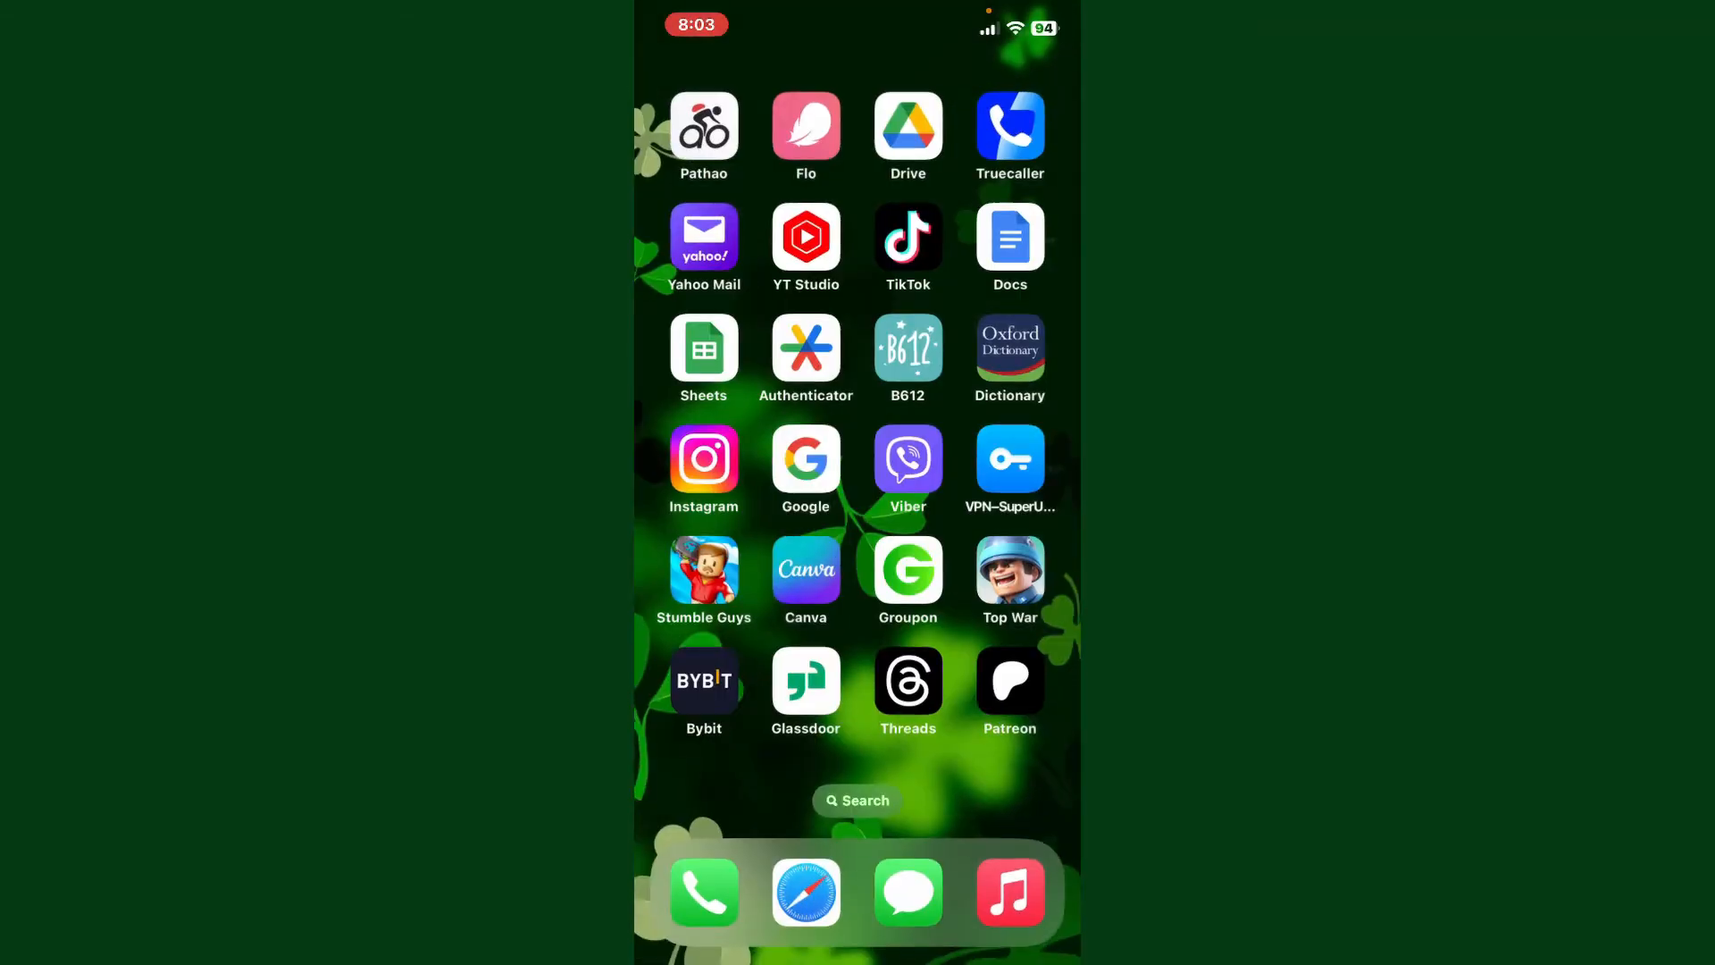
{"action": "left_click_drag", "start_coordinate": [1005, 536], "coordinate": [697, 537]}
{"action": "left_click", "coordinate": [805, 125]}
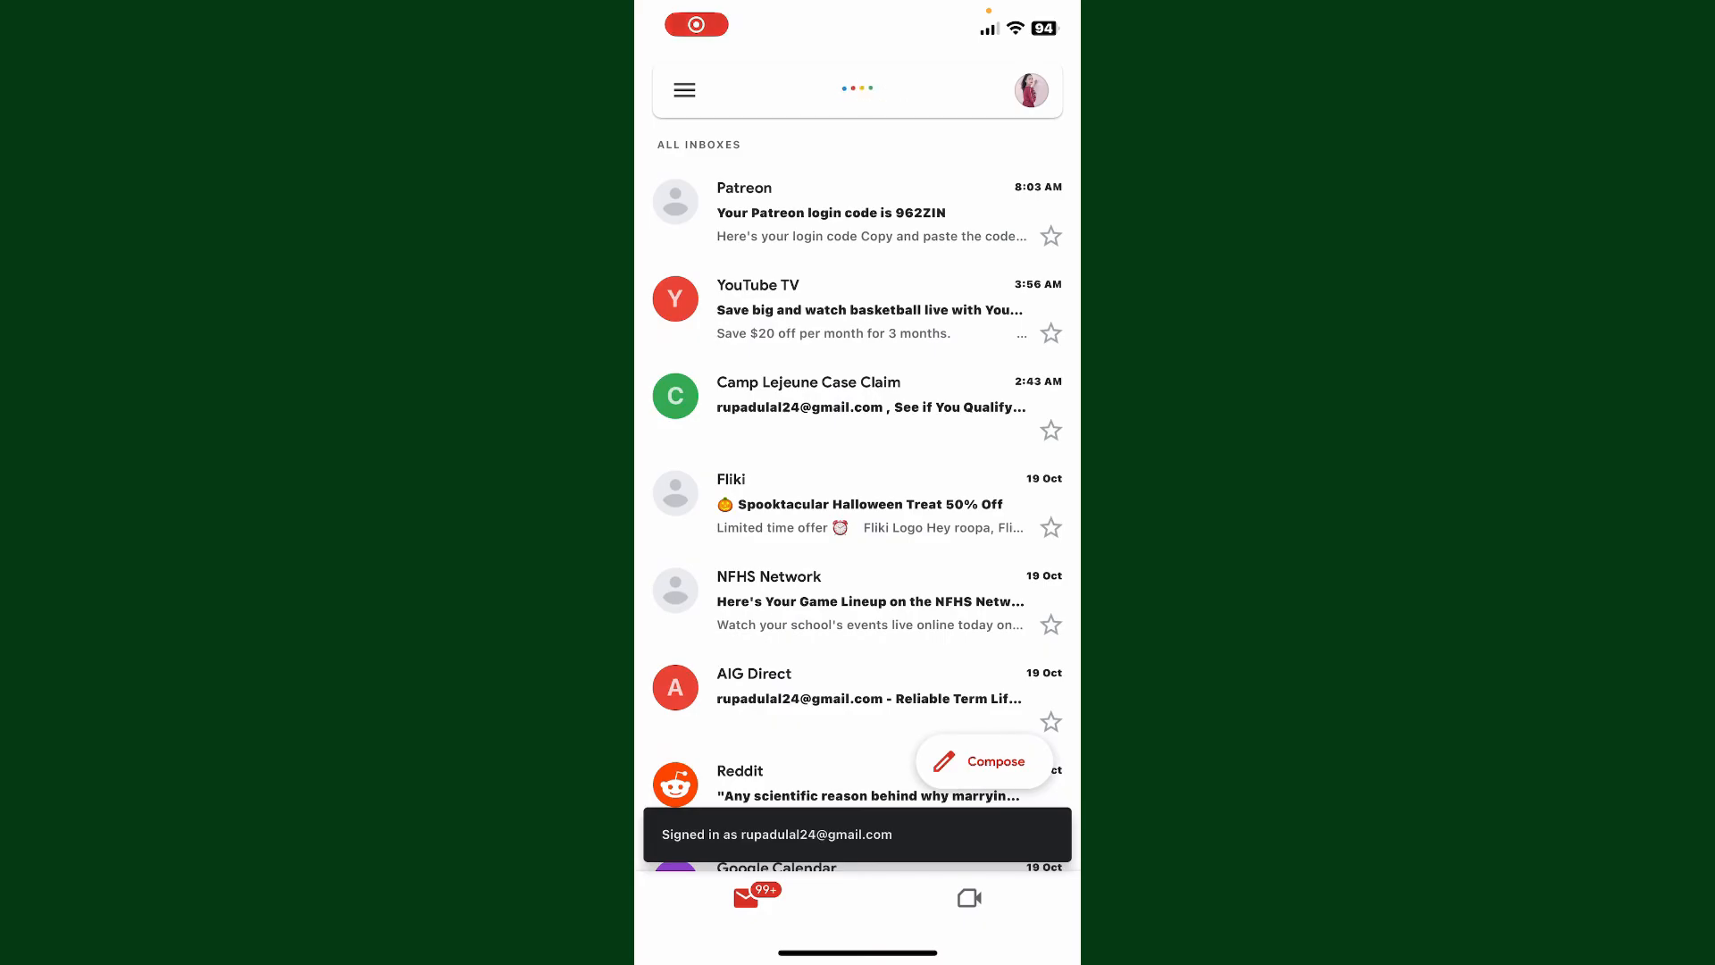
{"action": "left_click", "coordinate": [857, 212]}
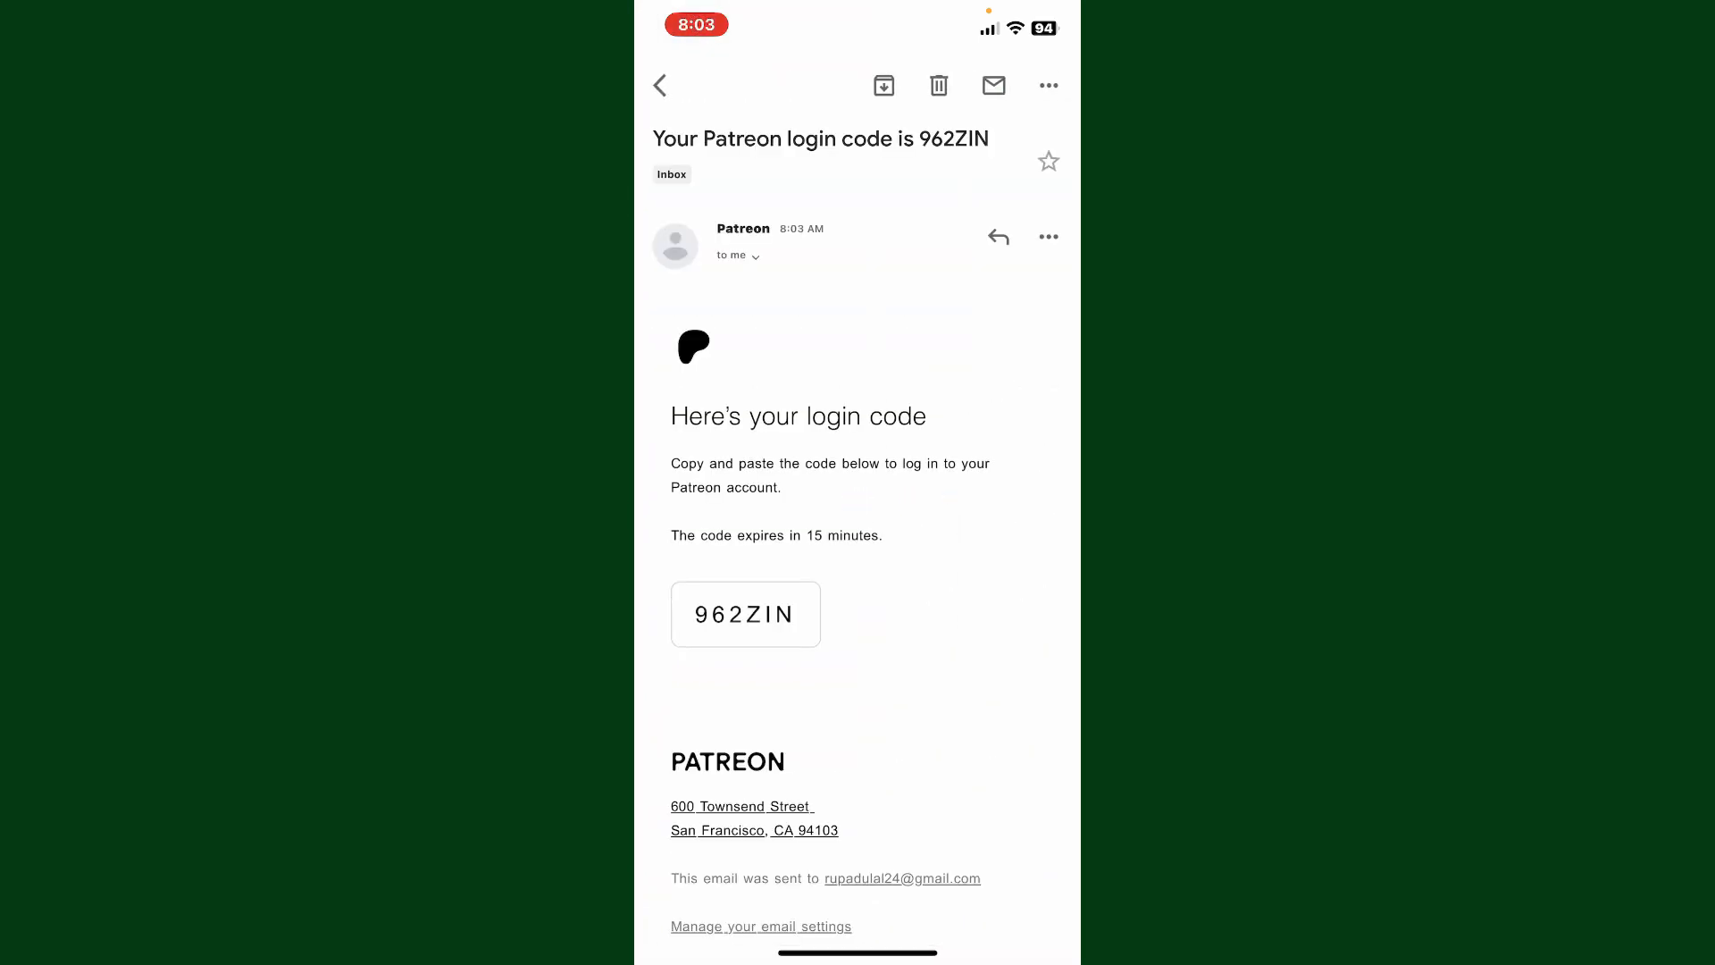
{"action": "double_click", "coordinate": [744, 614]}
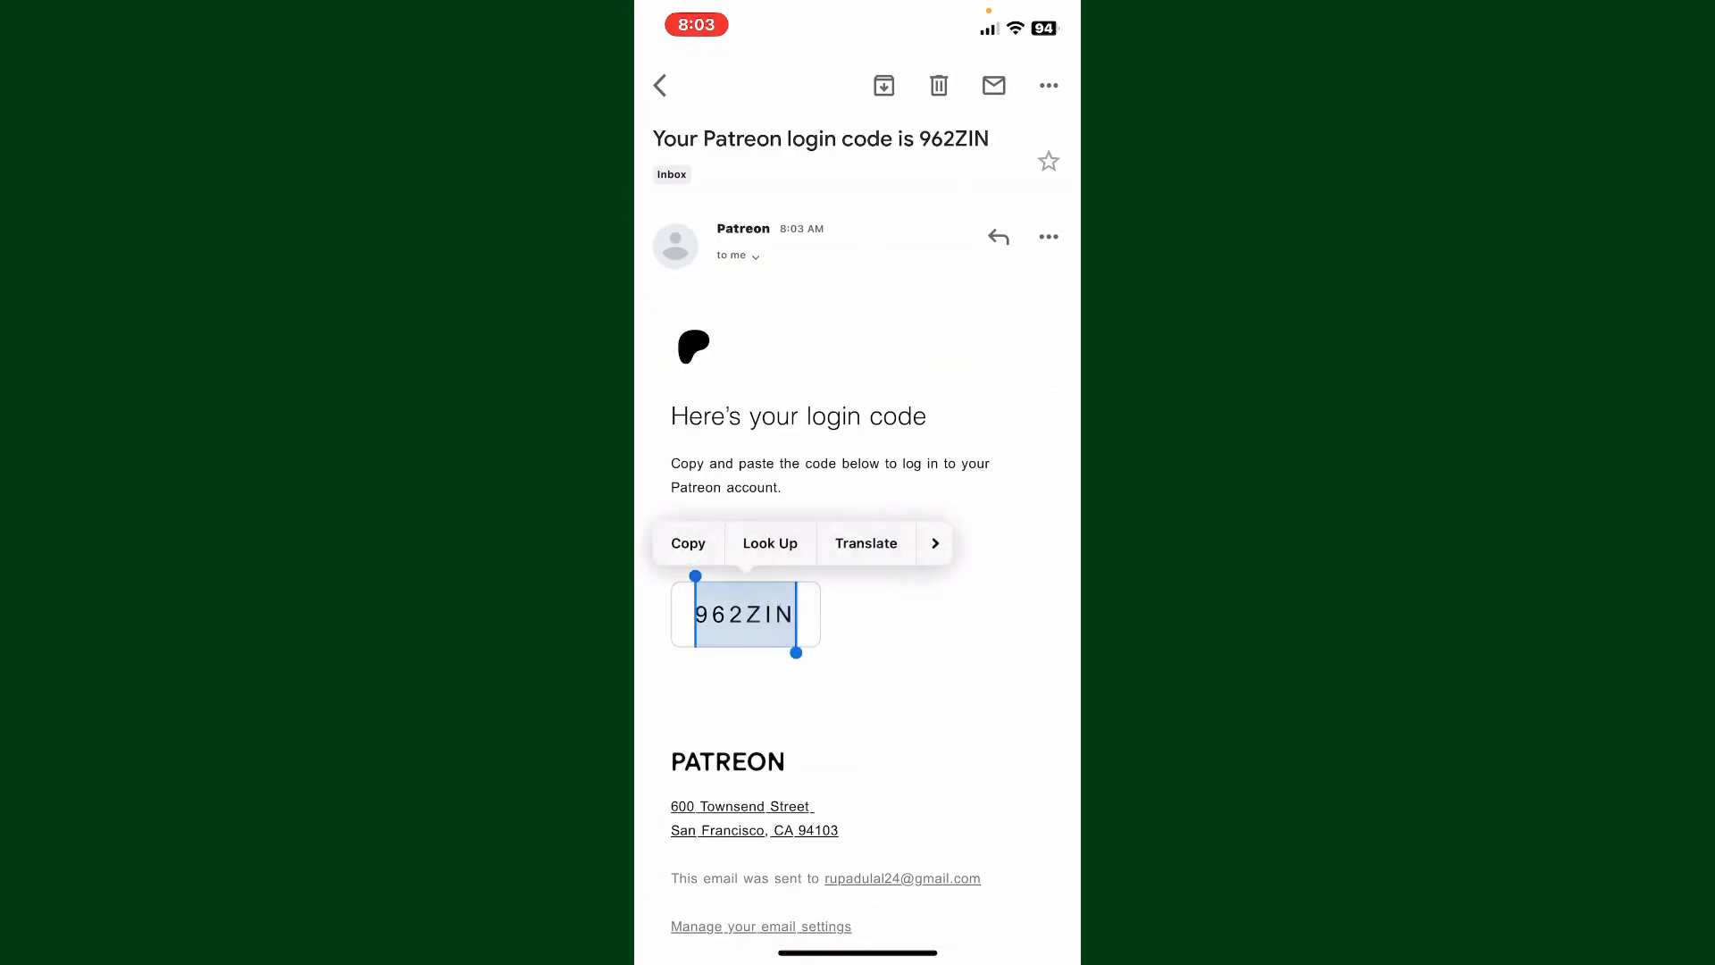
Switch back to Patreon's code entry screen with the Email code field focused.
{"action": "left_click_drag", "start_coordinate": [859, 951], "coordinate": [938, 805]}
{"action": "left_click", "coordinate": [804, 403]}
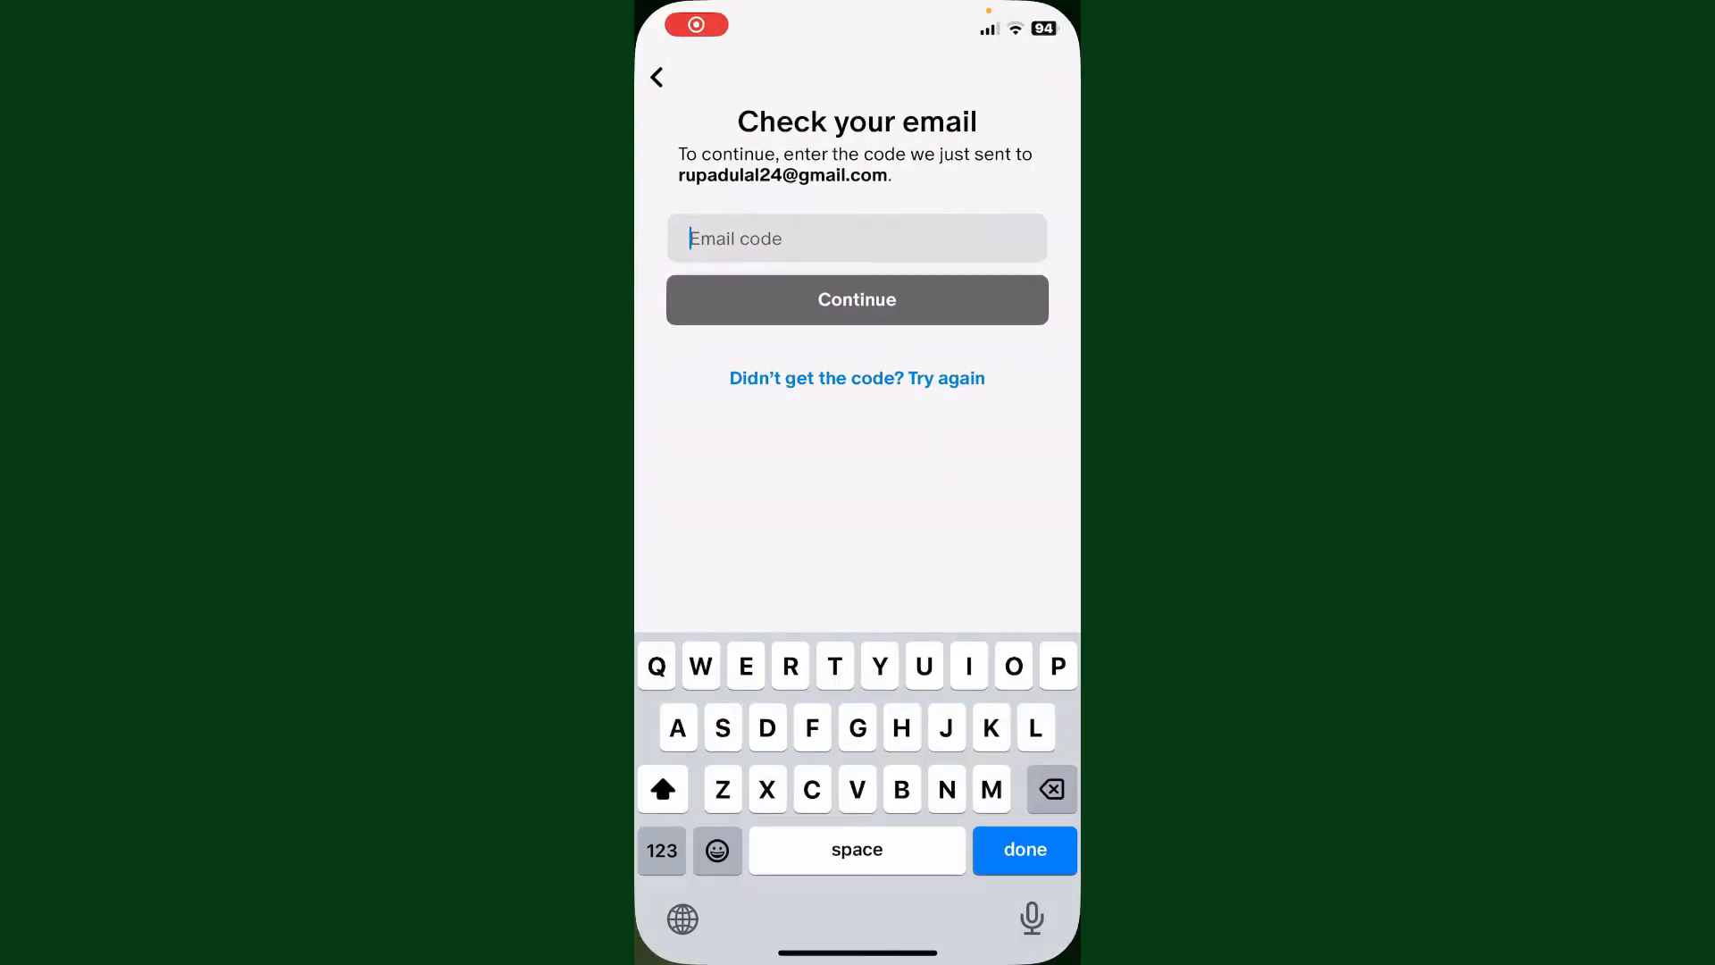
{"action": "left_click", "coordinate": [857, 237]}
{"action": "left_click", "coordinate": [692, 197]}
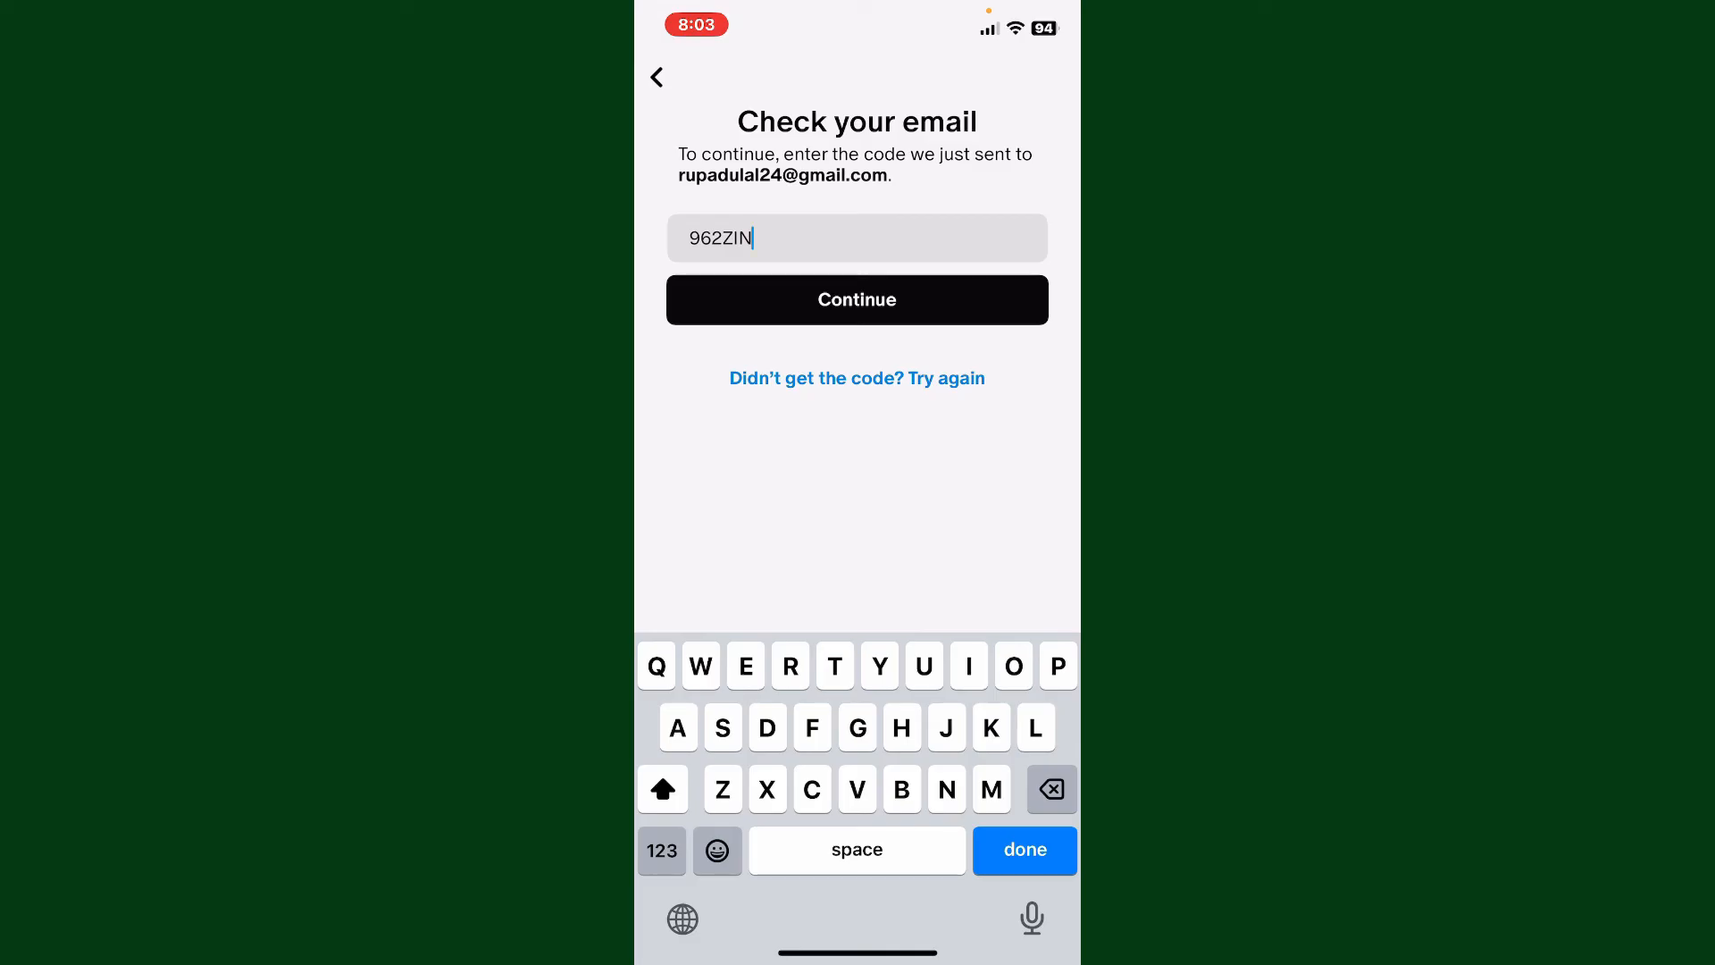
{"action": "left_click", "coordinate": [857, 299]}
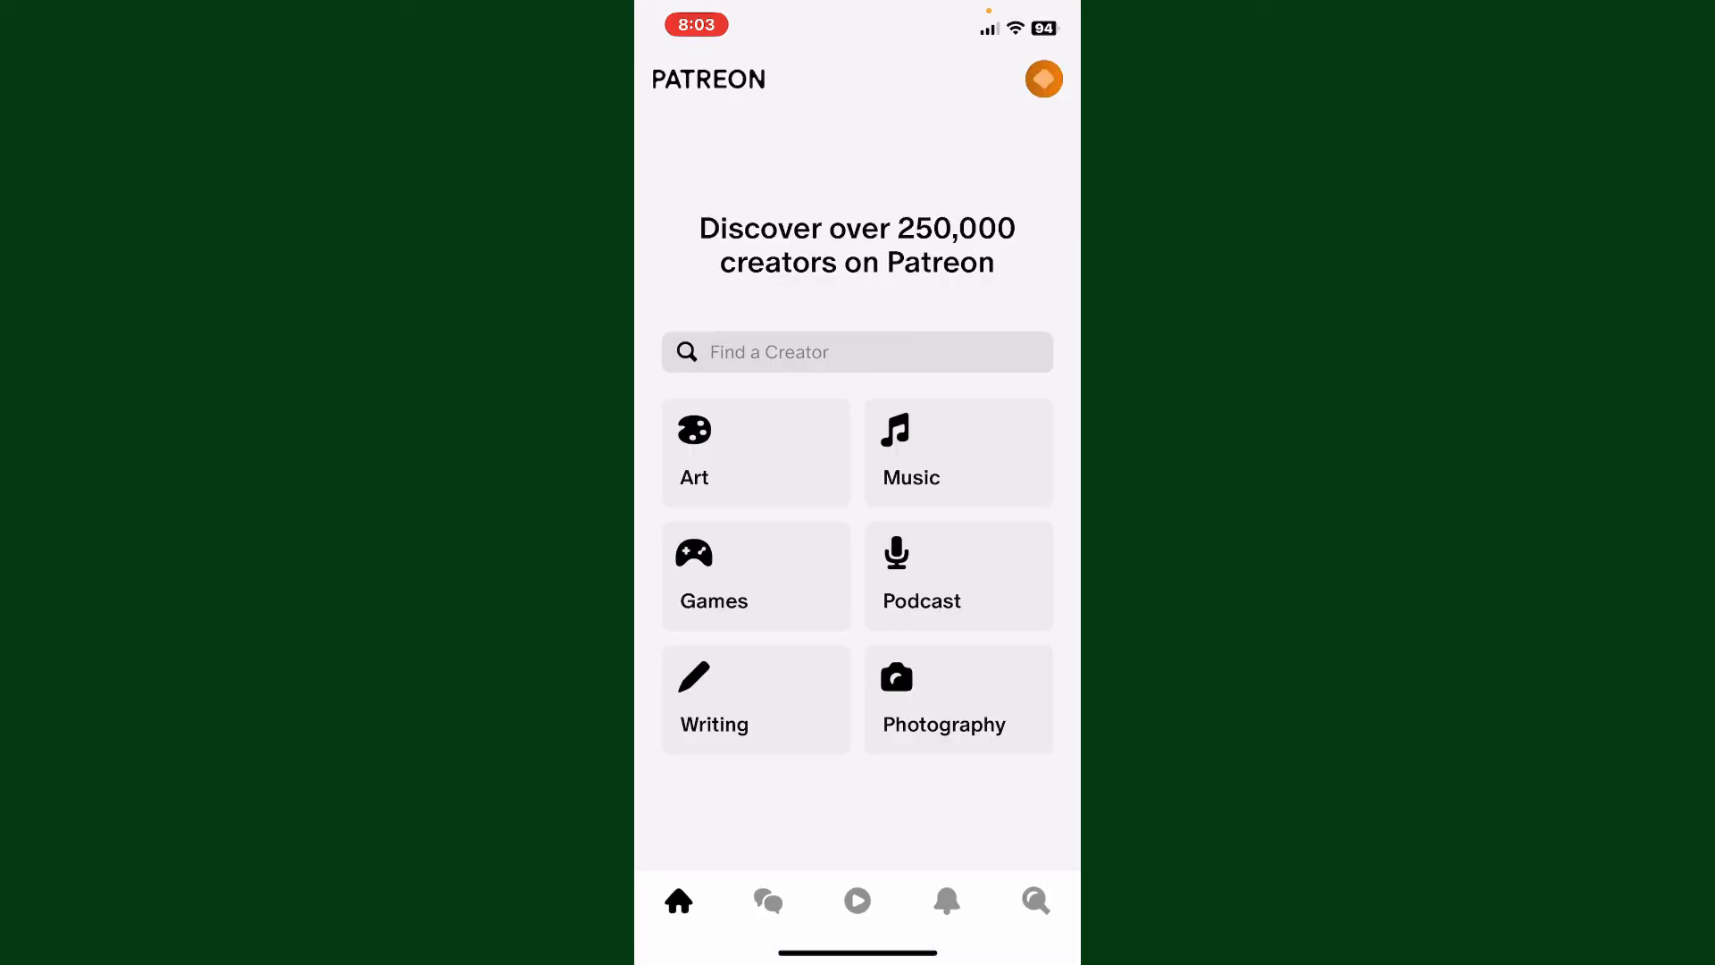